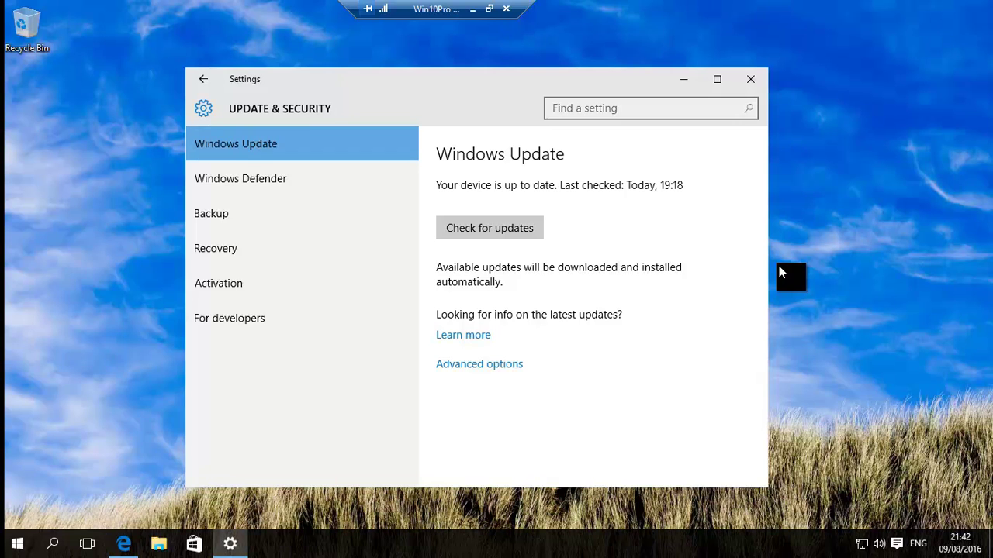
Step: Run Check for updates on the Windows Update settings page
key("Tab")
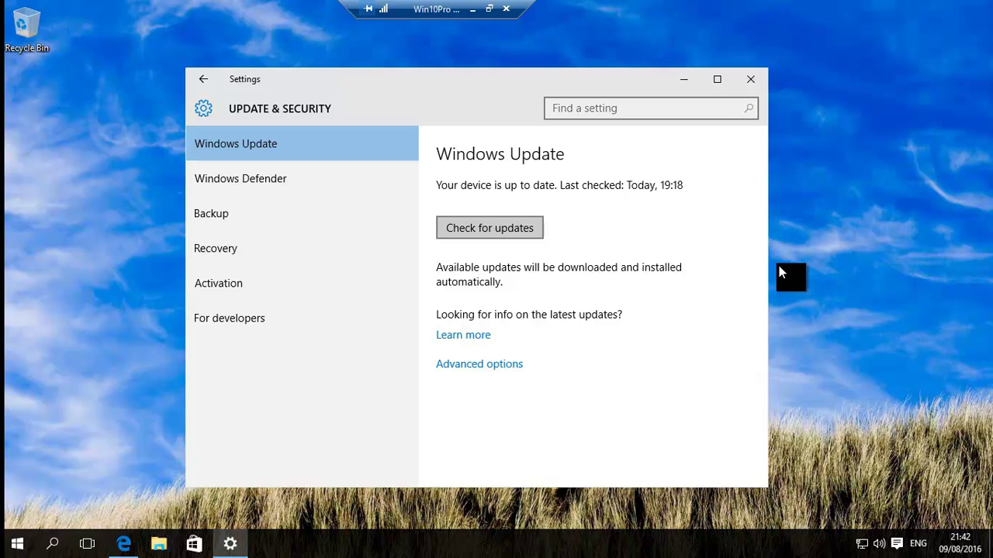
key("Return")
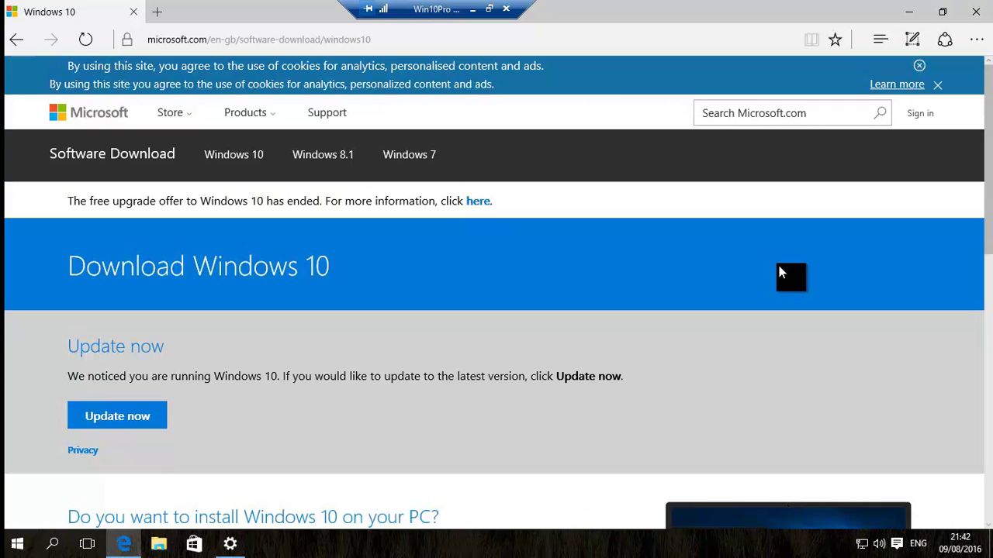
Step: Go back to the Google results, then forward again to the Download Windows 10 page
key("alt+Left")
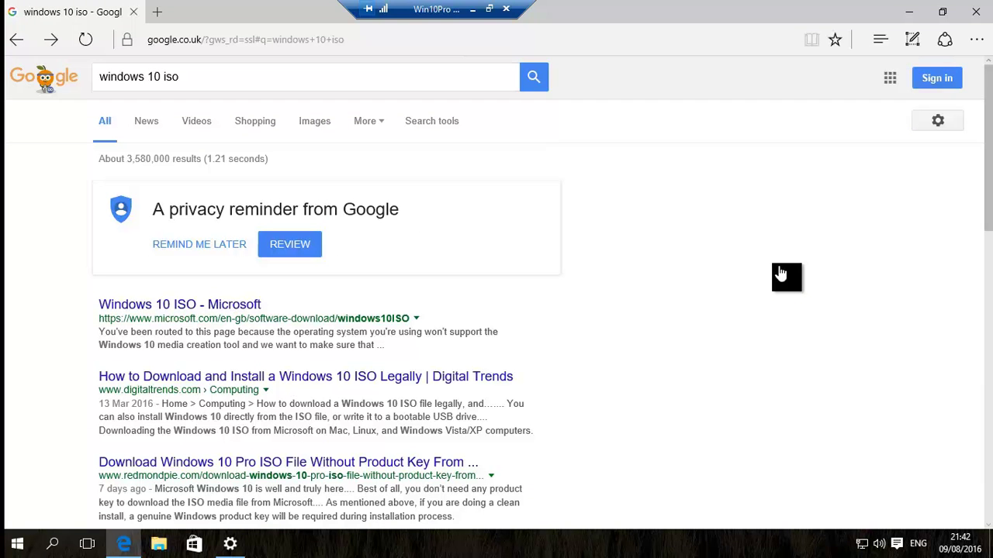
key("alt+Right")
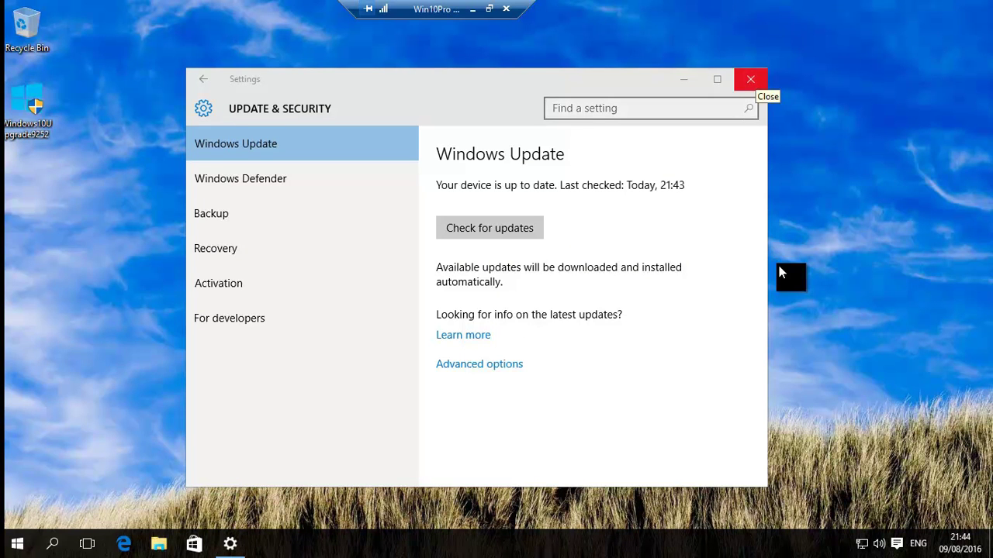
Step: Close Windows Update settings and allow the Windows 10 Upgrader to make changes
left_click(751, 79)
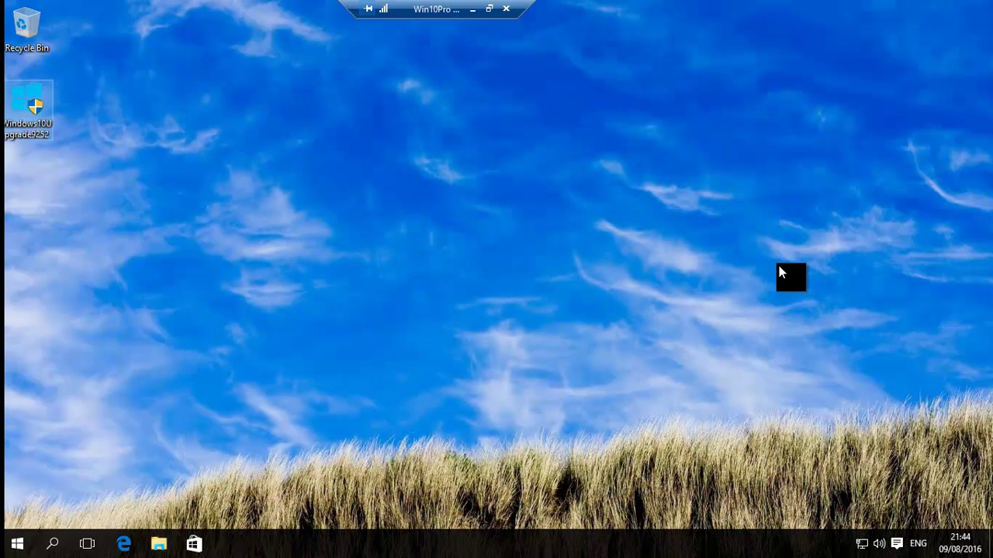
key("Left")
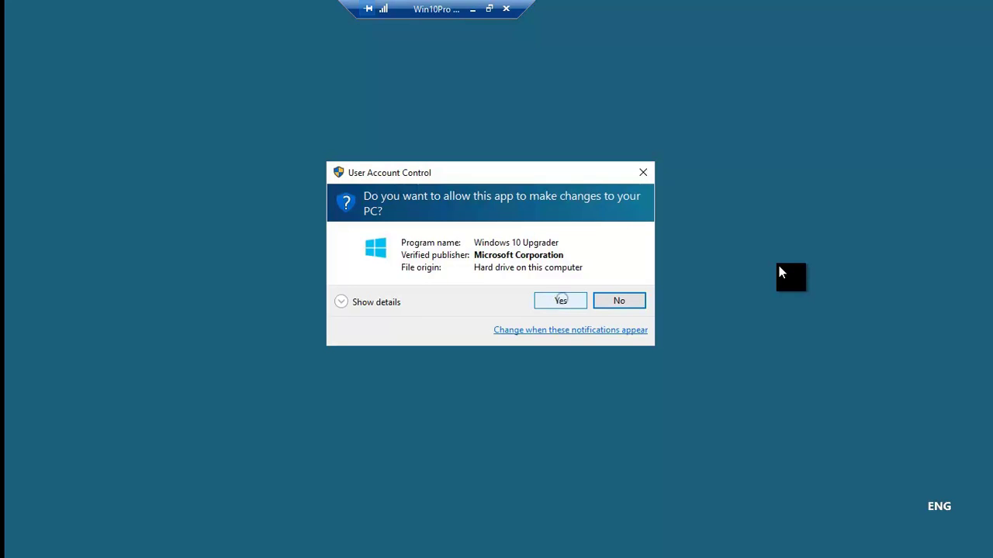
key("Return")
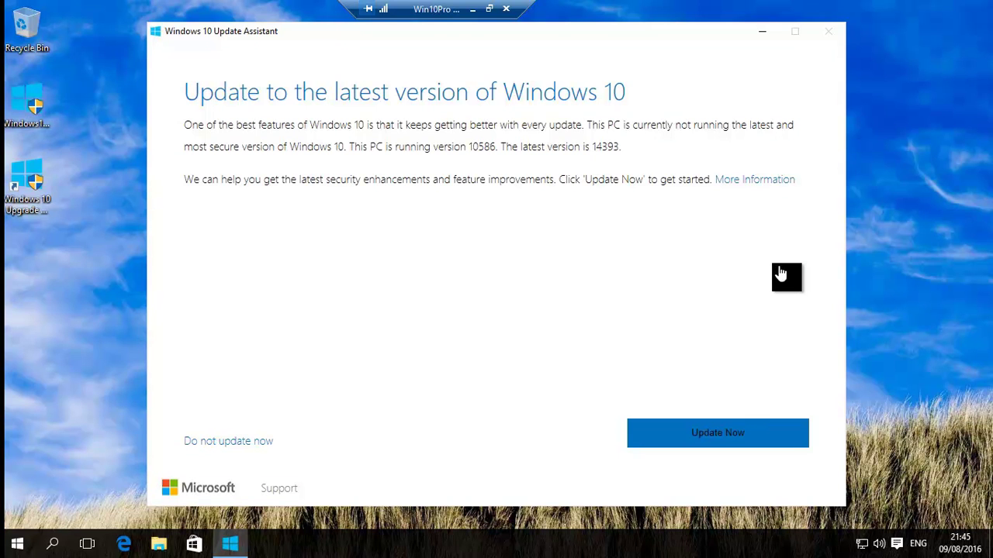
Step: Start the Update Assistant's Windows 10 download, then ask to cancel it
left_click(717, 433)
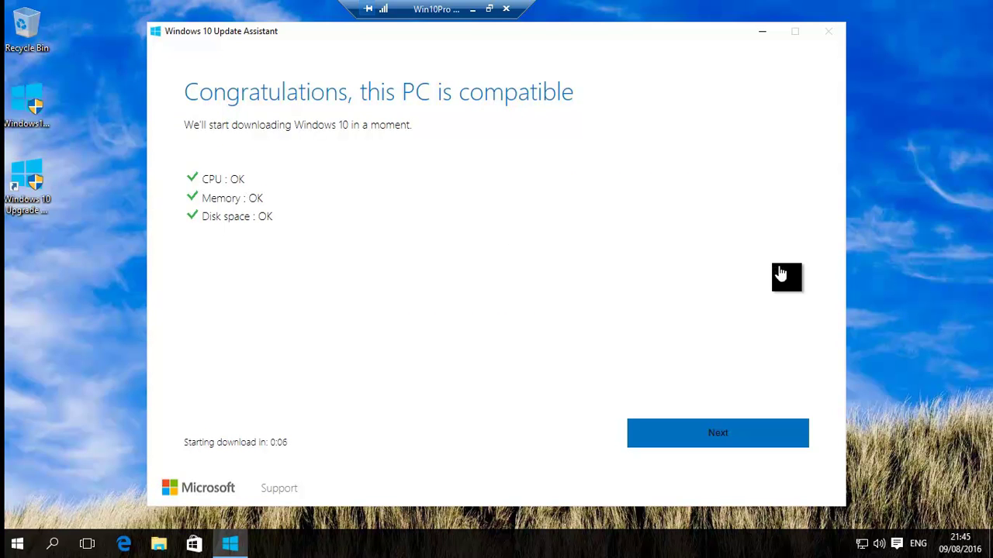
left_click(717, 433)
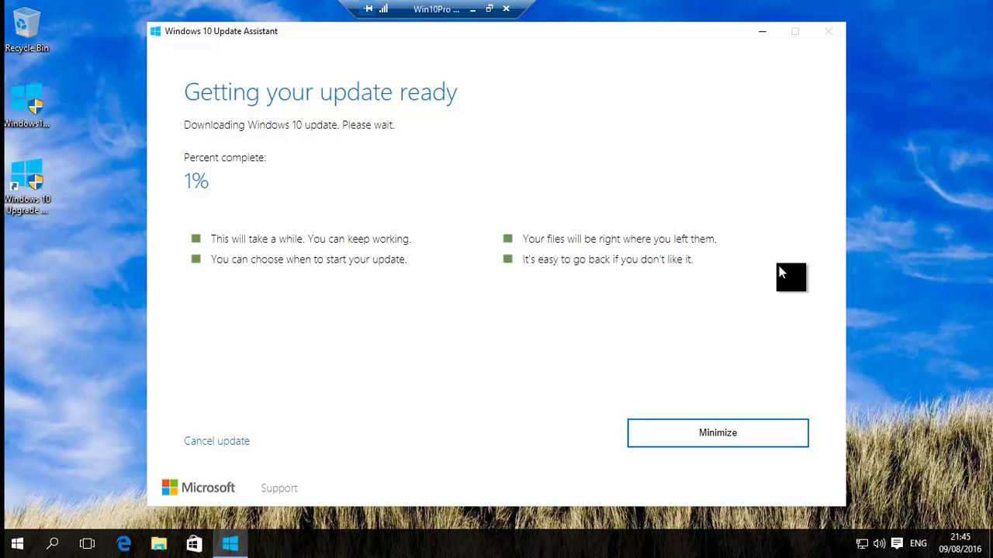
left_click(204, 442)
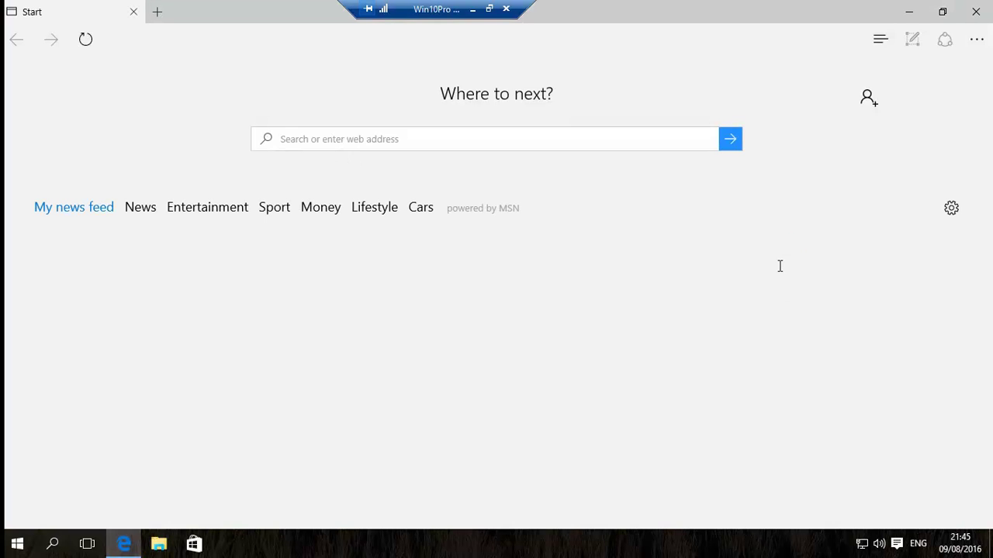
Step: Search google.co.uk for 'windows 10 iso'
type("w")
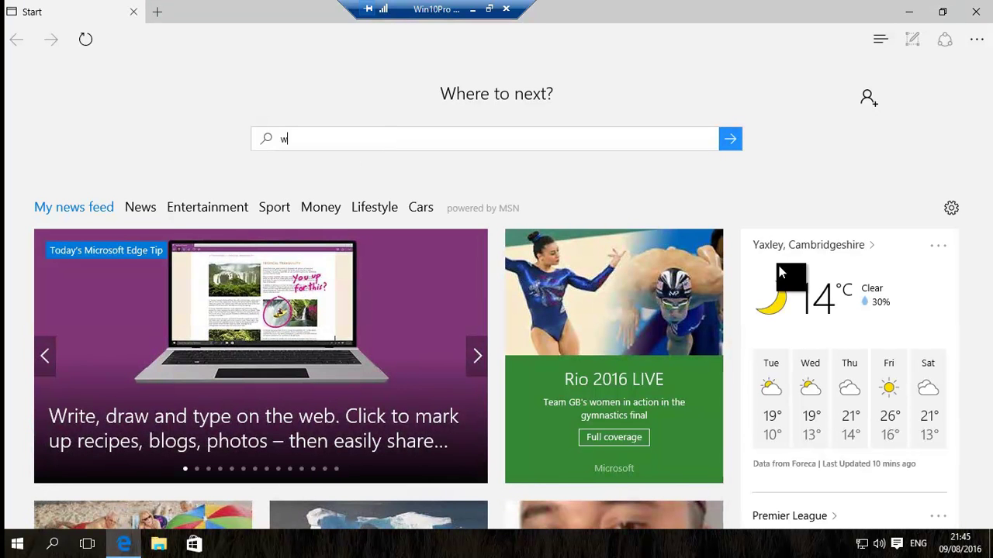
type("ww.goo")
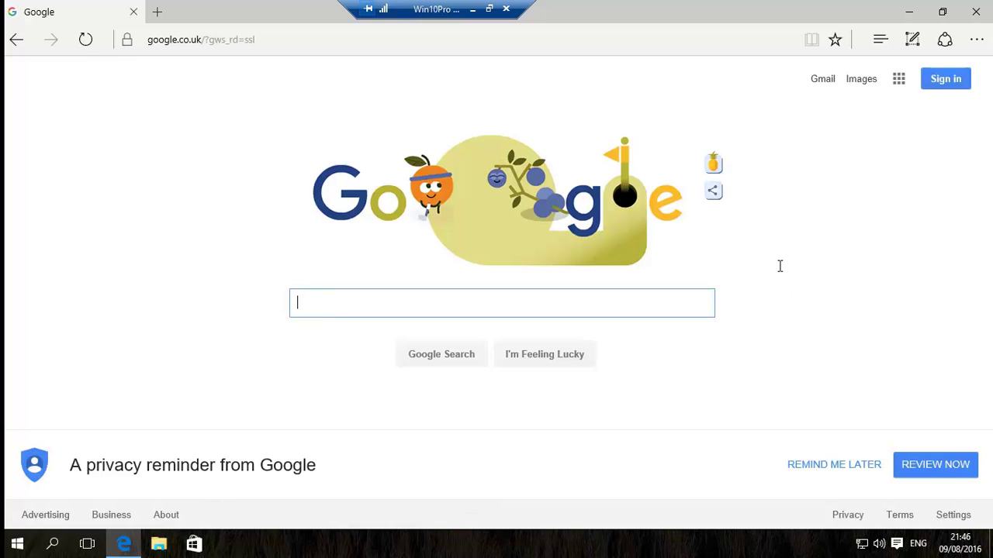
type("windo")
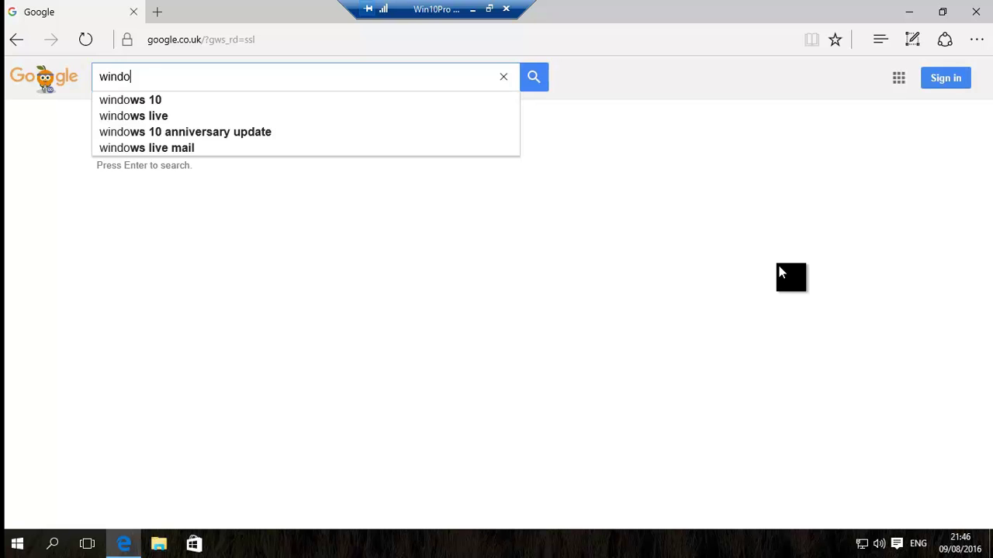
key("Down")
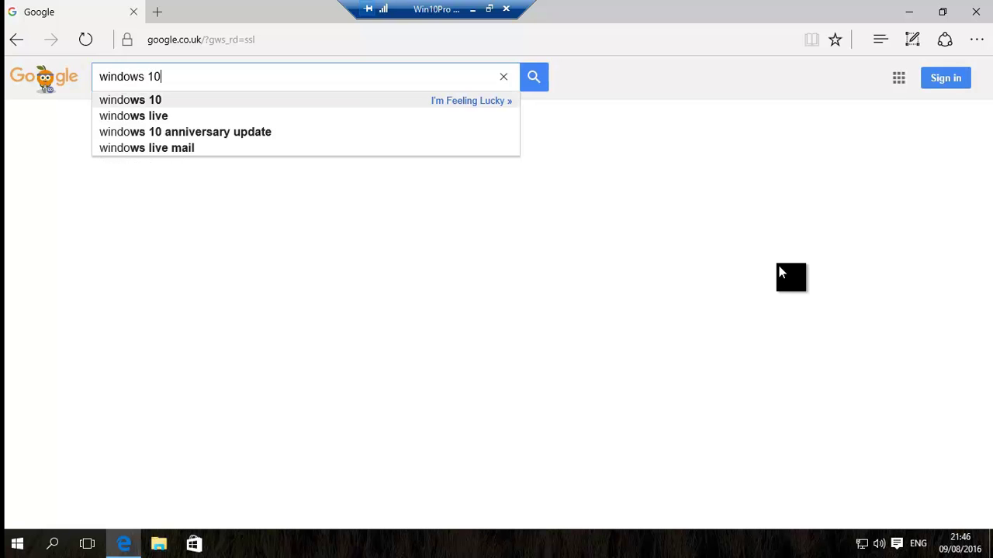
type("iso")
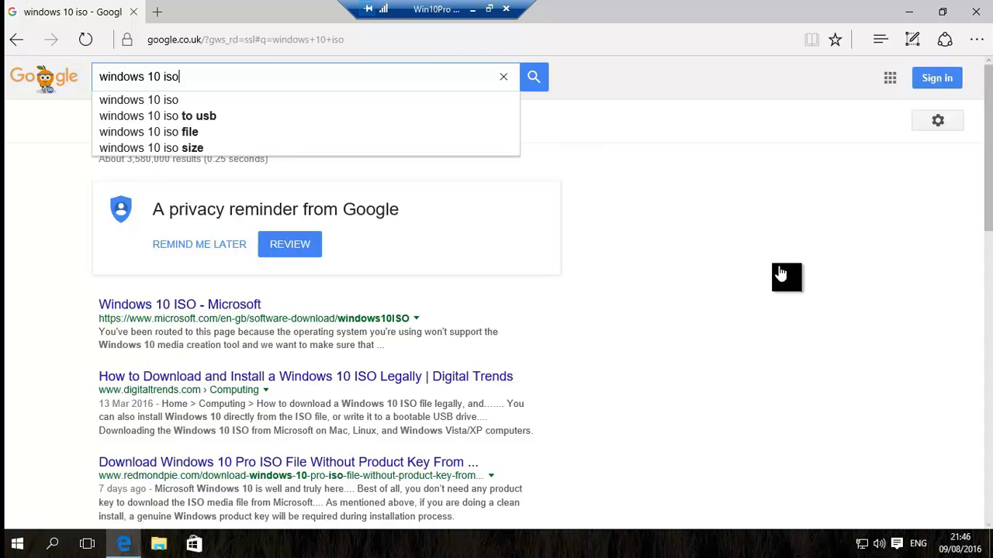
Step: Open Microsoft's Windows 10 ISO page and download the media creation tool
left_click(179, 304)
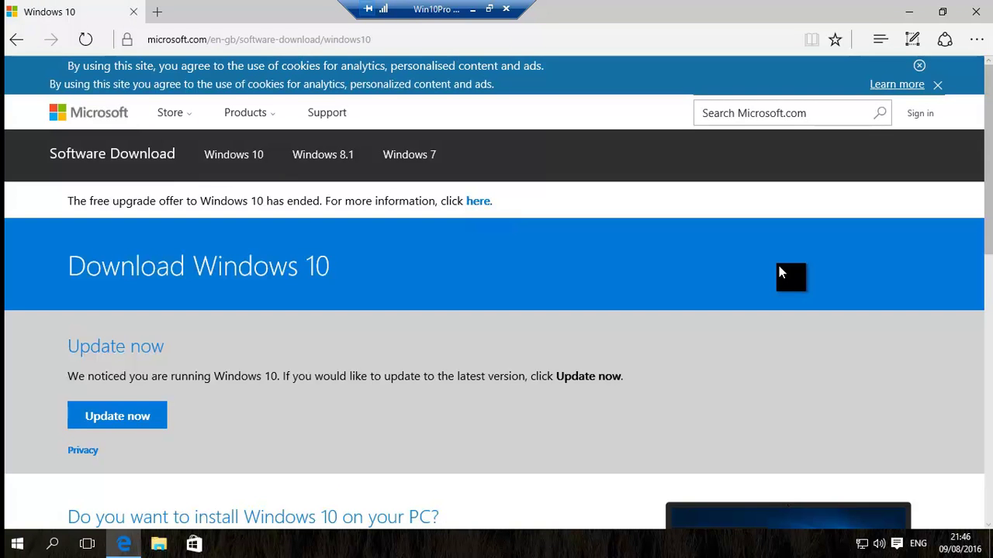
scroll(781, 273, "down", 1)
scroll(781, 273, "down", 3)
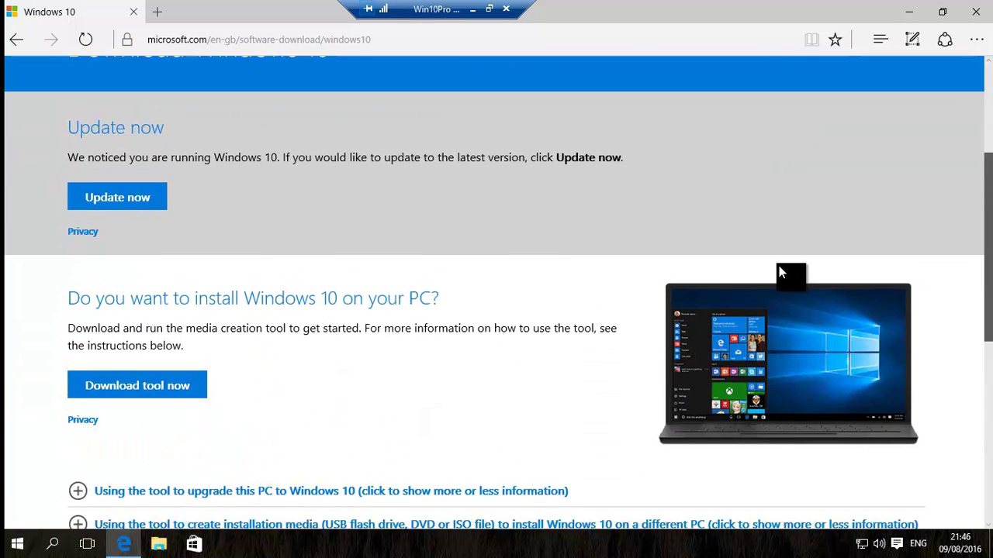
scroll(782, 272, "up", 1)
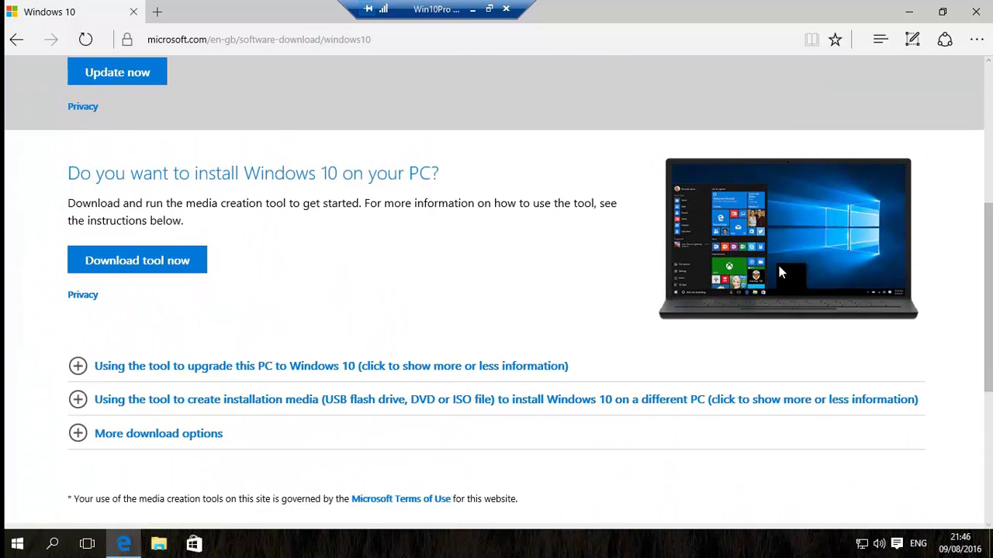
left_click(138, 261)
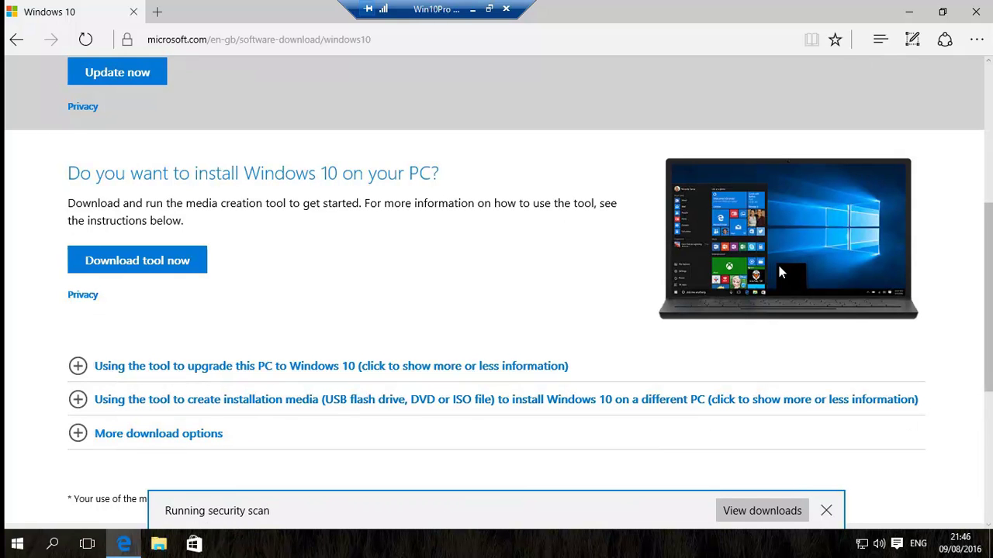
Step: Run MediaCreationTool, allow it, accept the licence terms, and choose Upgrade this PC now
left_click(579, 511)
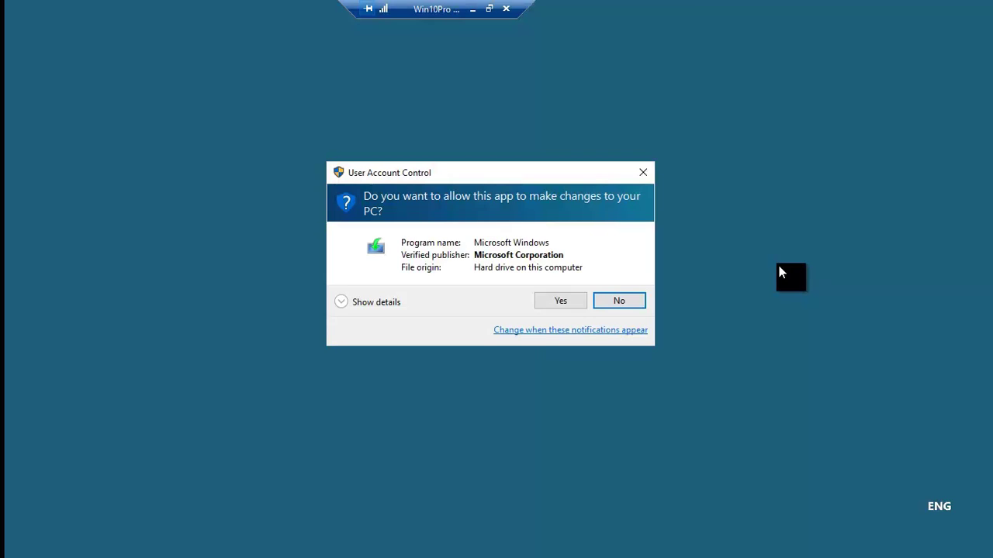
key("Return")
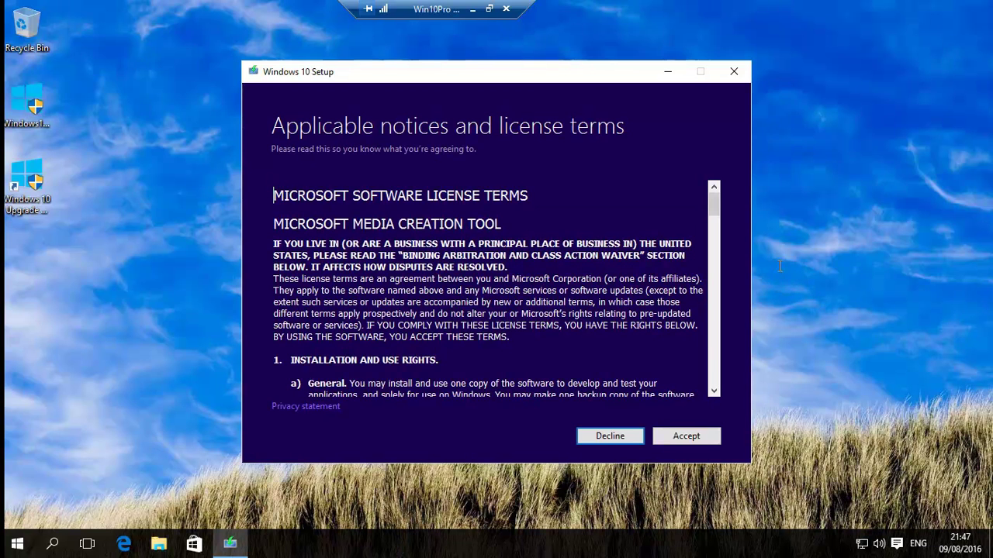
key("Tab")
key("Return")
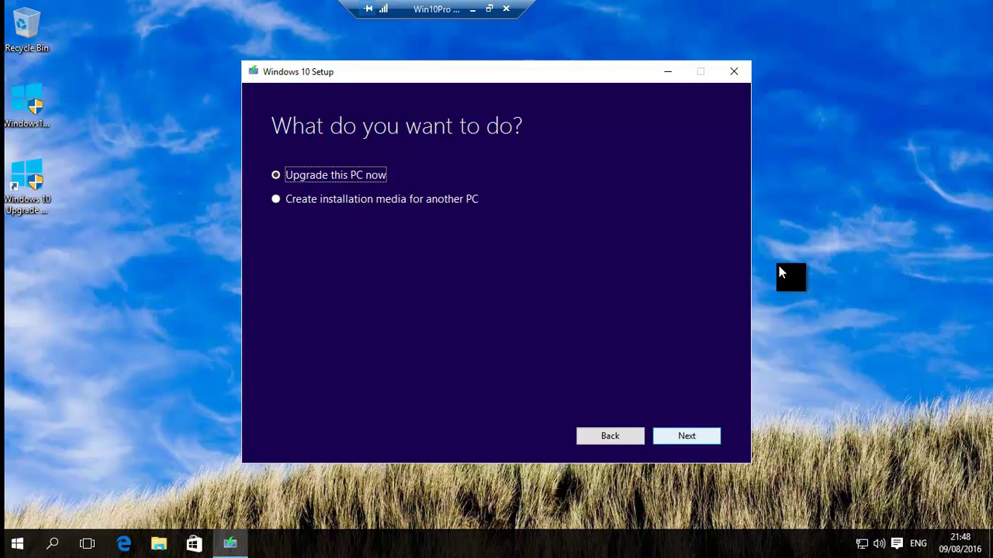
left_click(688, 435)
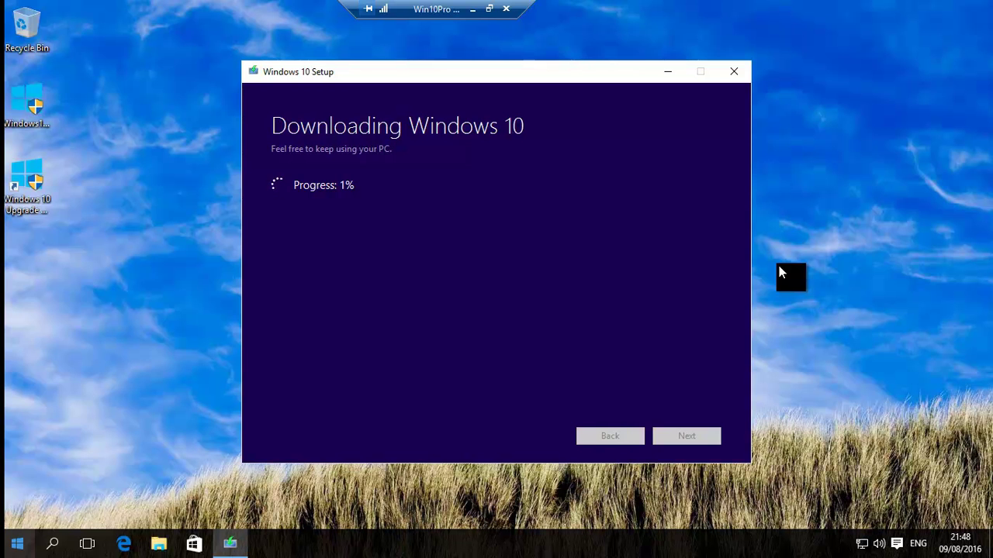
key("super")
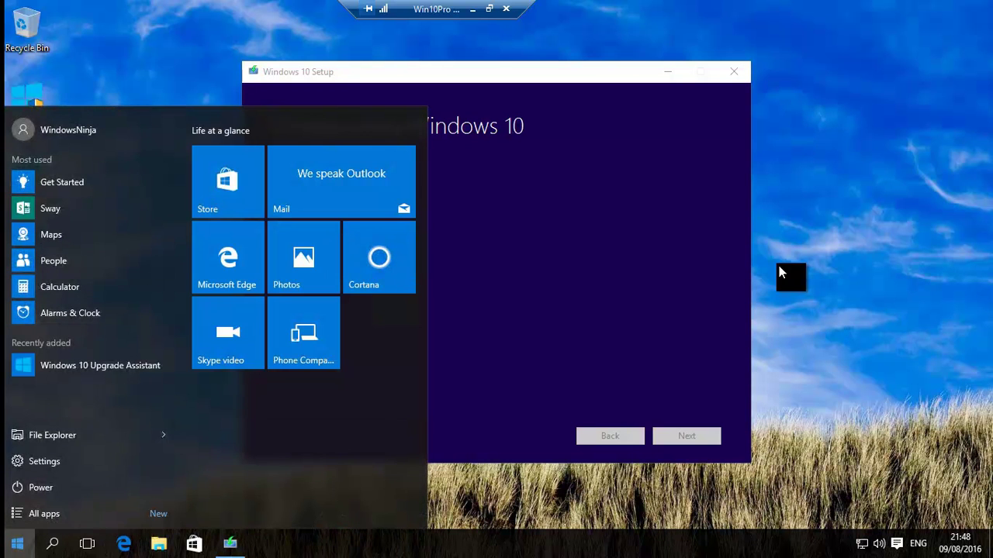
key("Up")
key("Up")
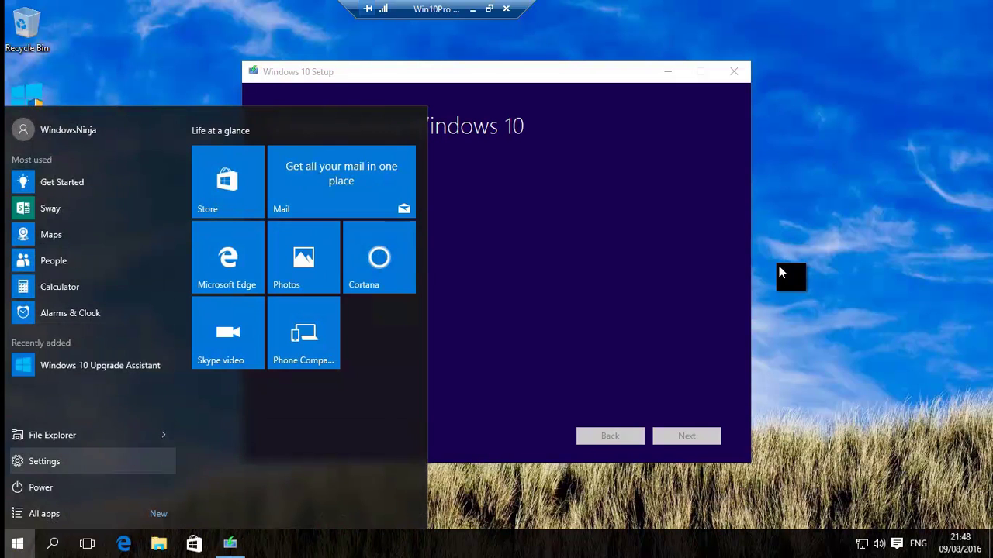
key("Return")
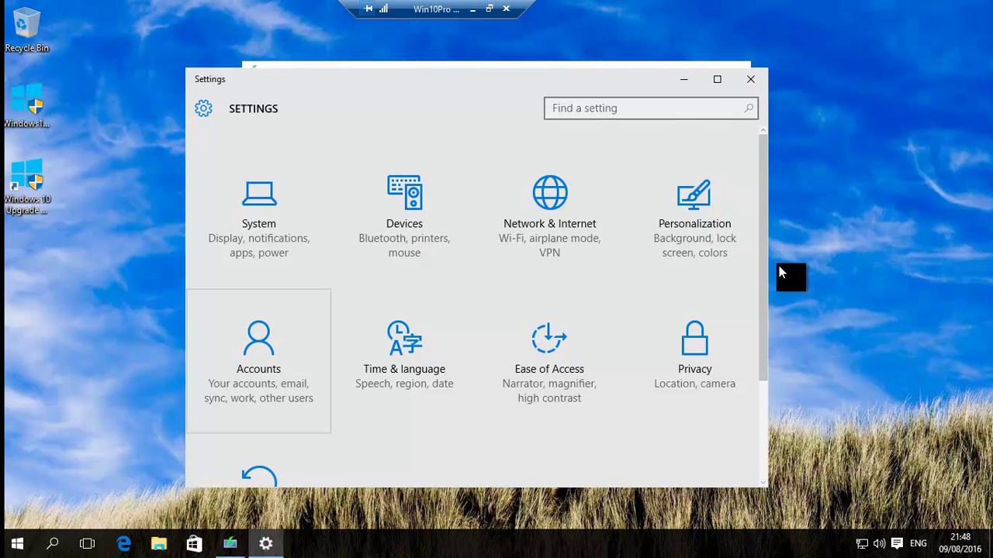
key("Return")
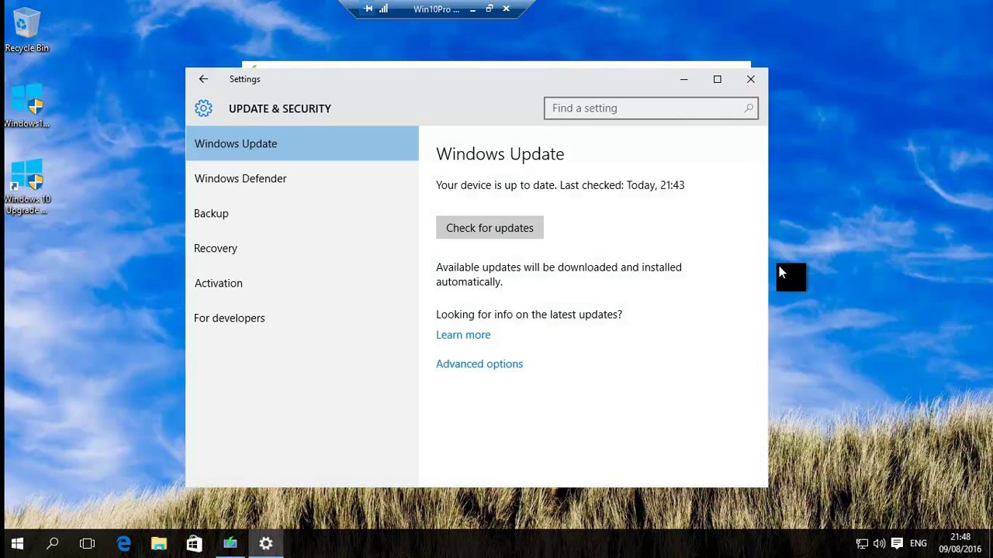
key("Tab")
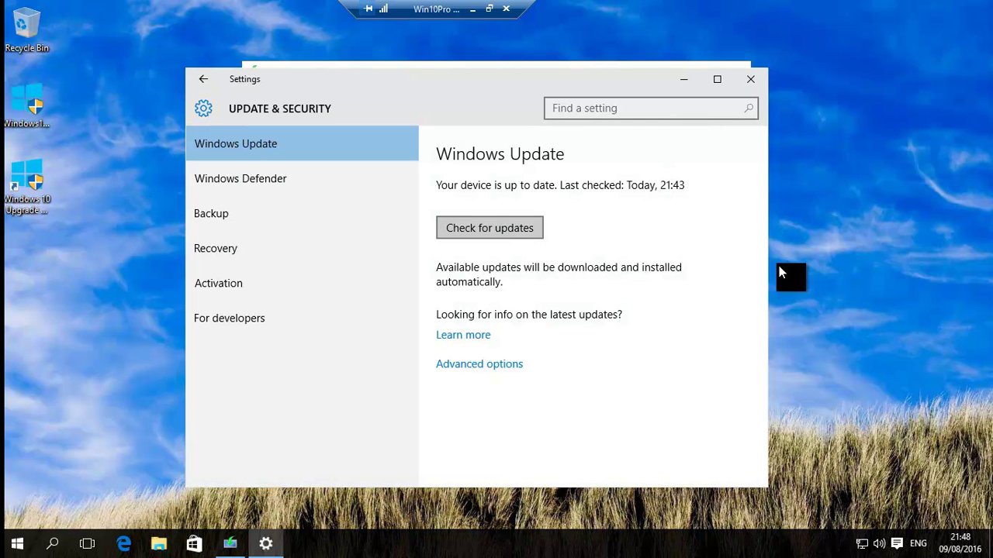
key("Return")
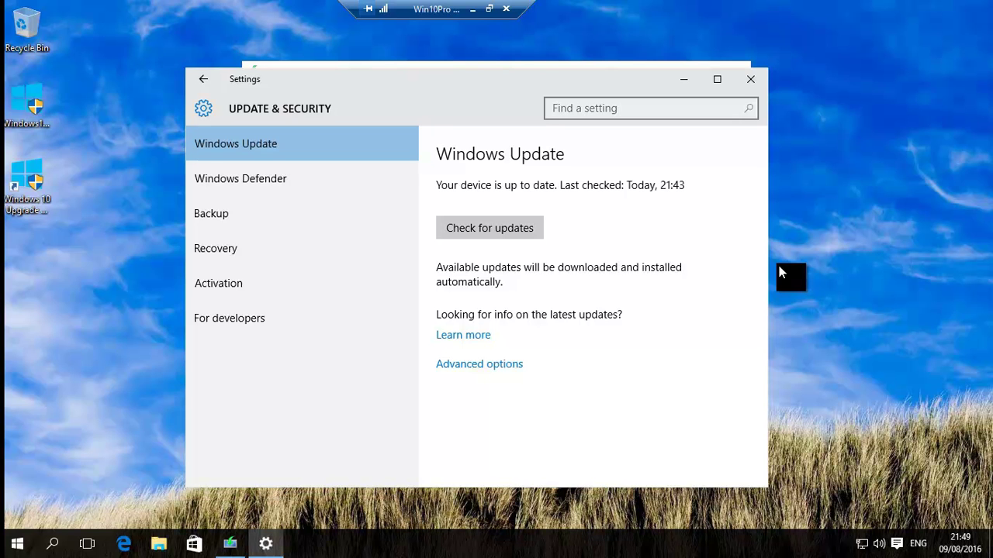
left_click(750, 78)
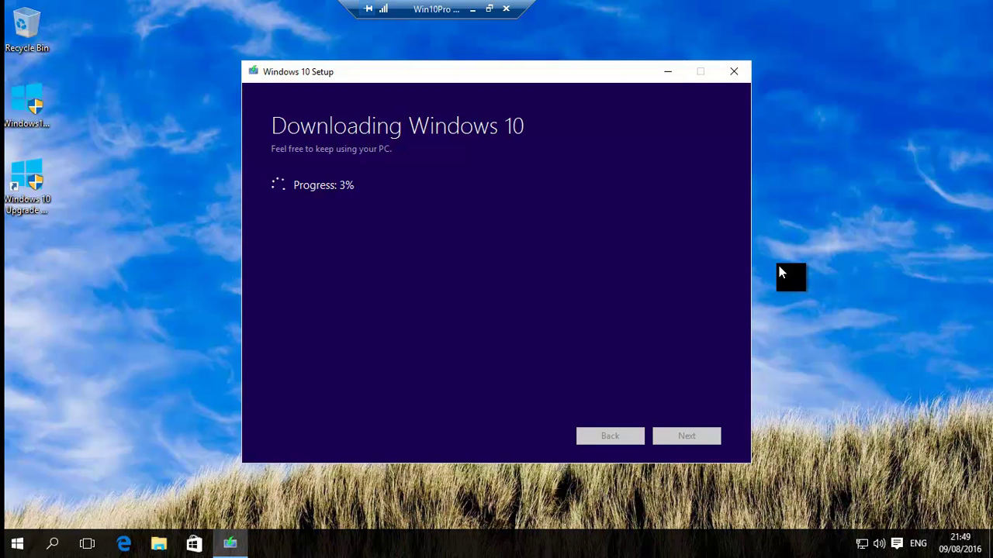
key("Return")
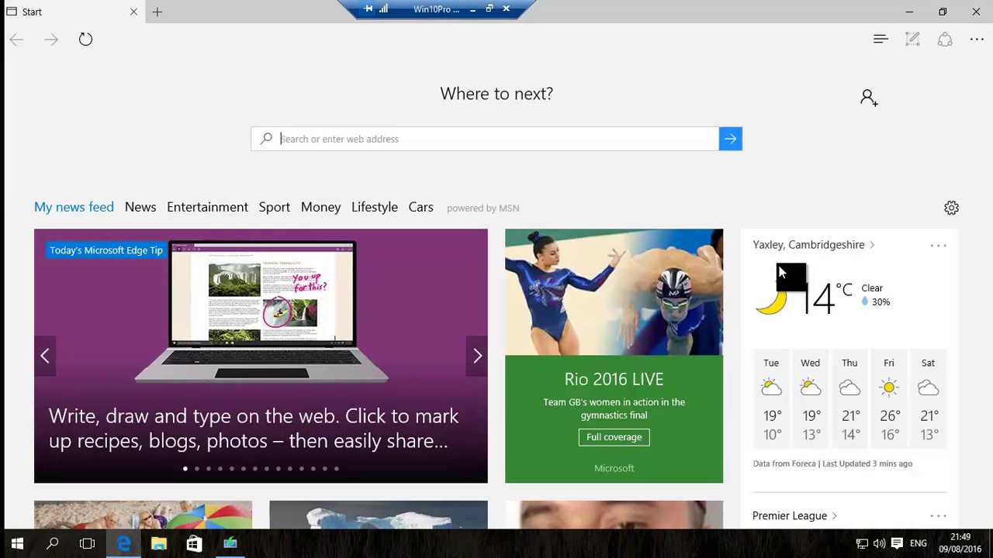
Step: Search google.co.uk for 'windows 10 iso'
type("google.co.uk/")
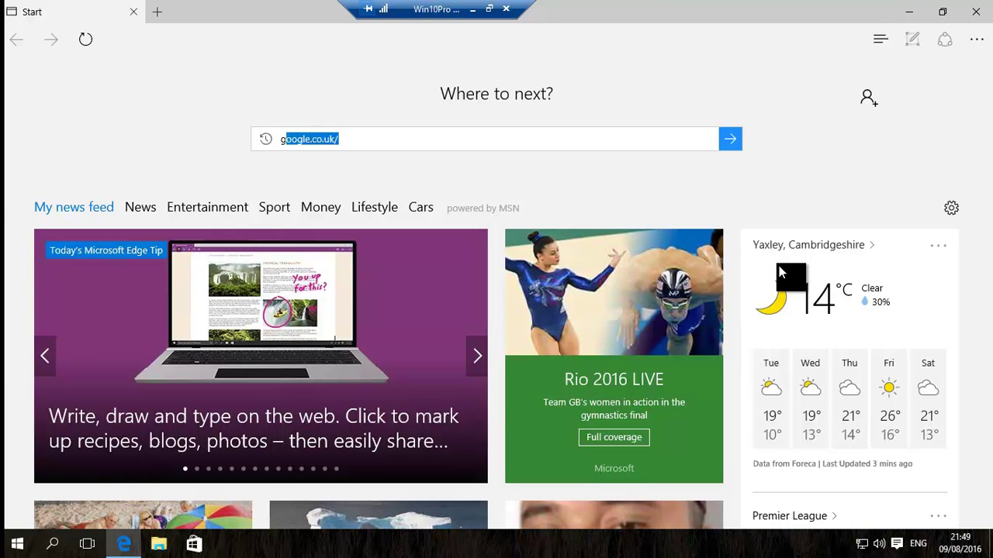
key("Return")
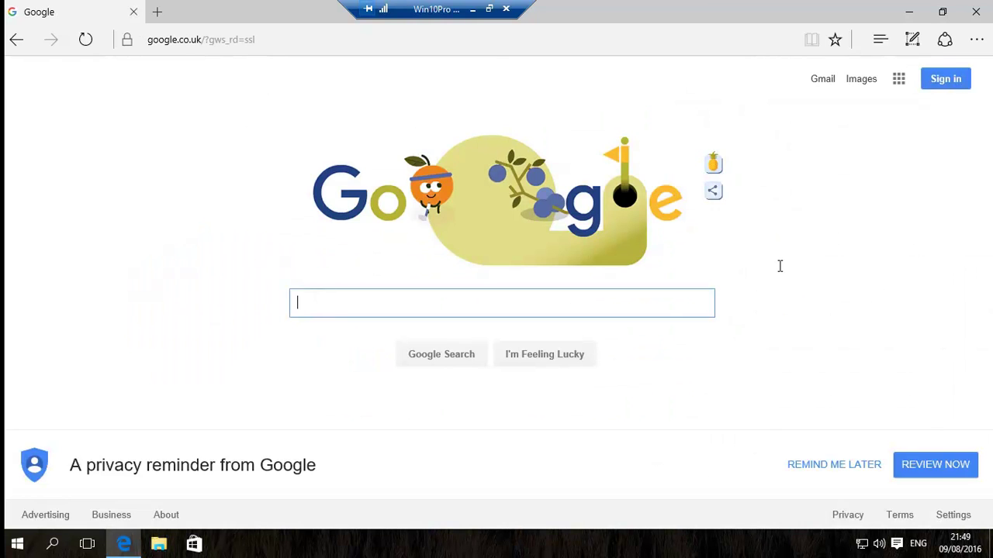
type("windows ")
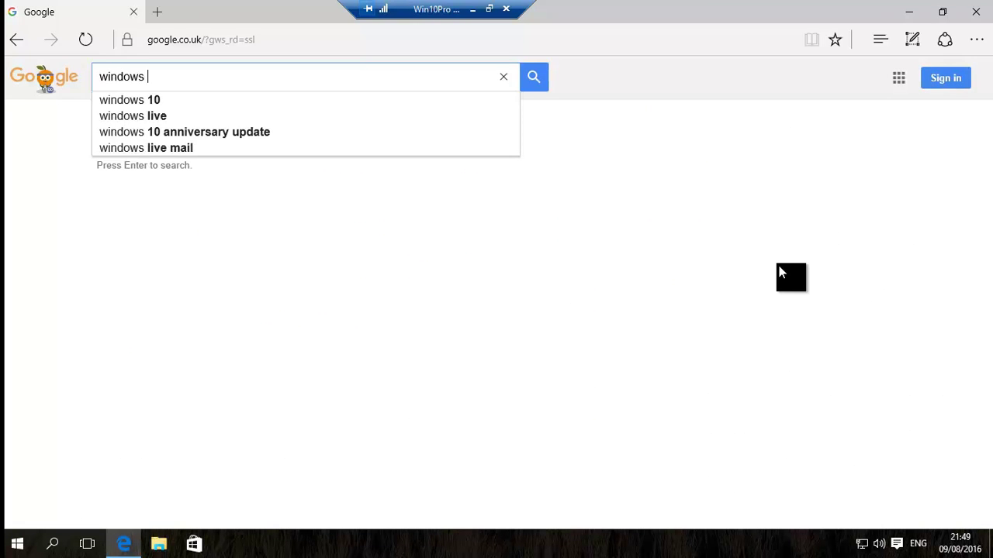
type("10 iso")
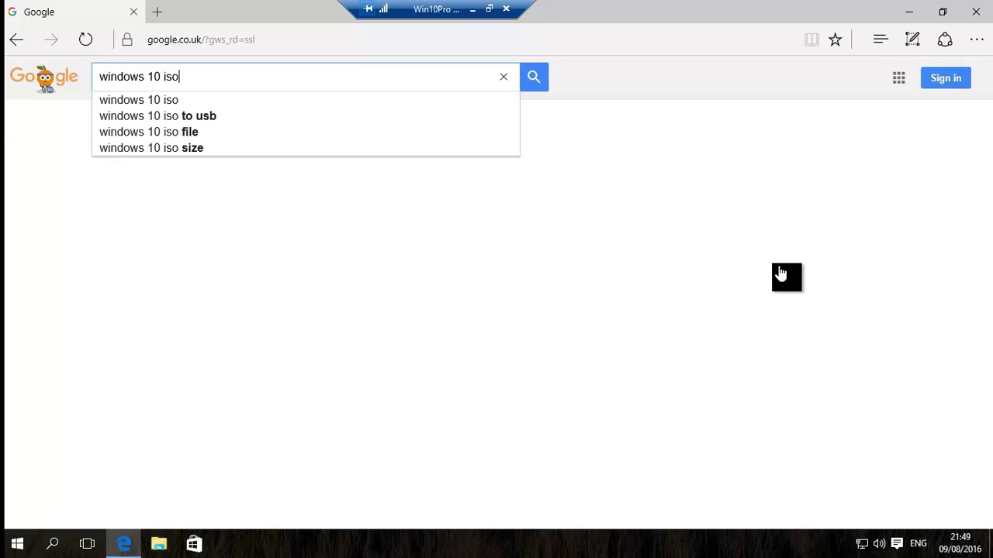
key("Return")
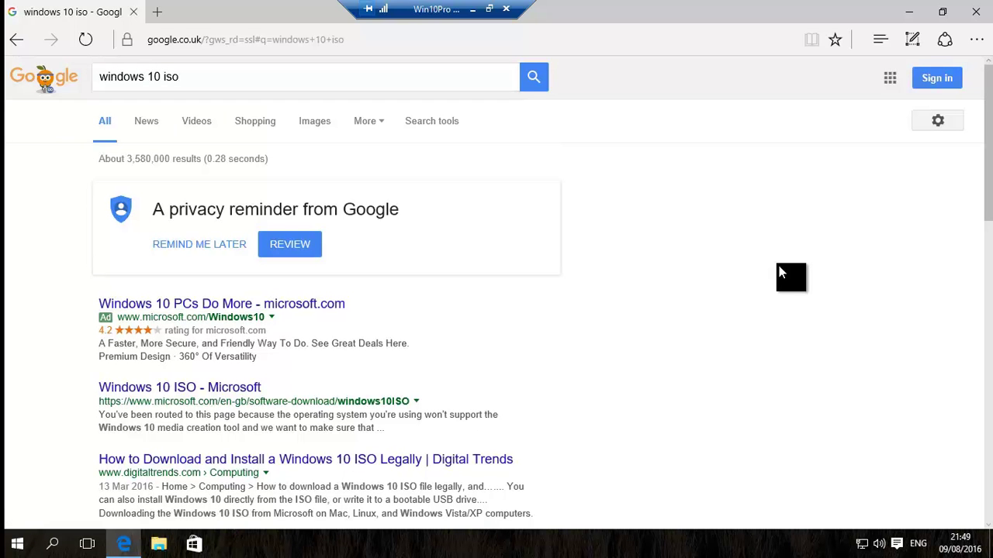
Step: Open the Windows 10 ISO - Microsoft result and expand More download options
left_click(225, 387)
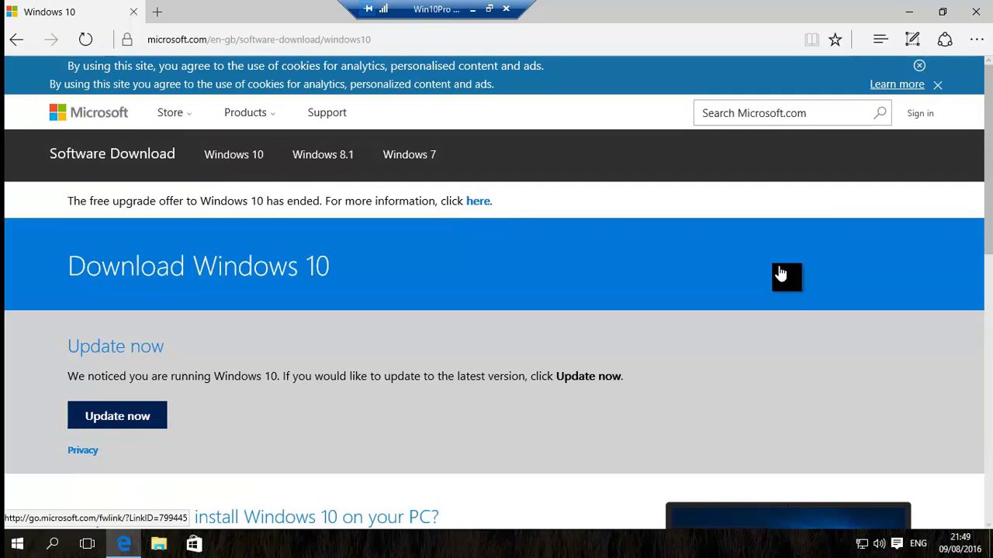
scroll(781, 272, "down", 6)
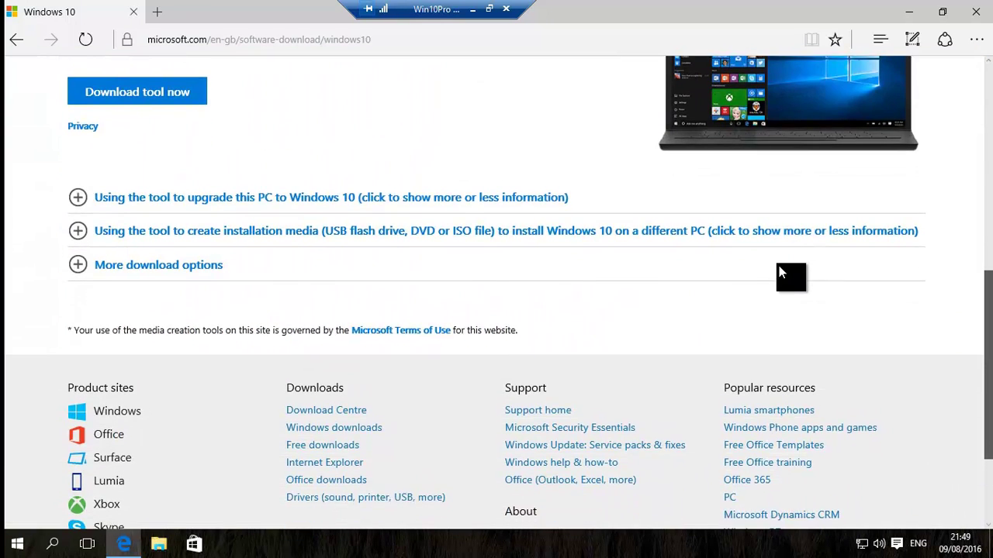
left_click(781, 272)
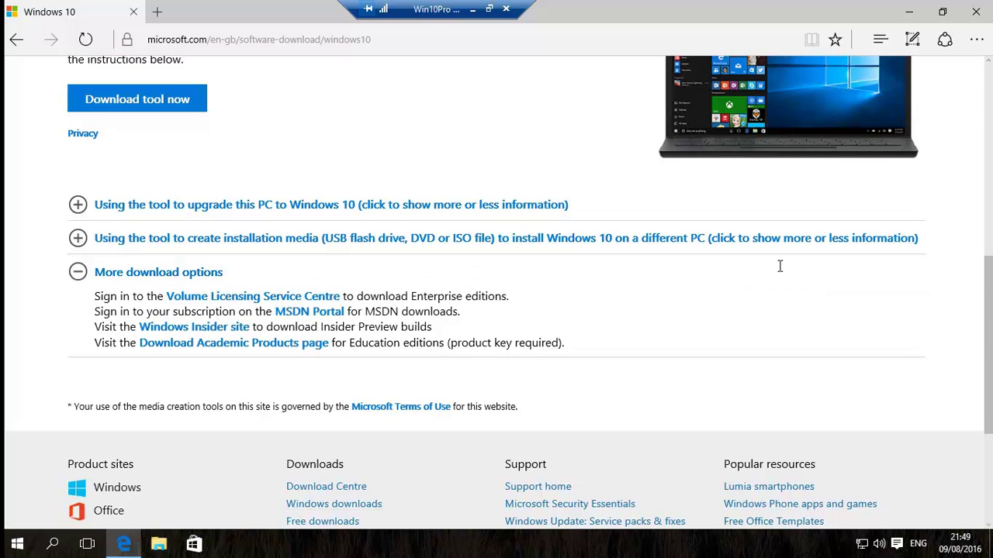
Step: Open Download Academic Products in a new tab and scroll to its Download tool now button
key("Return")
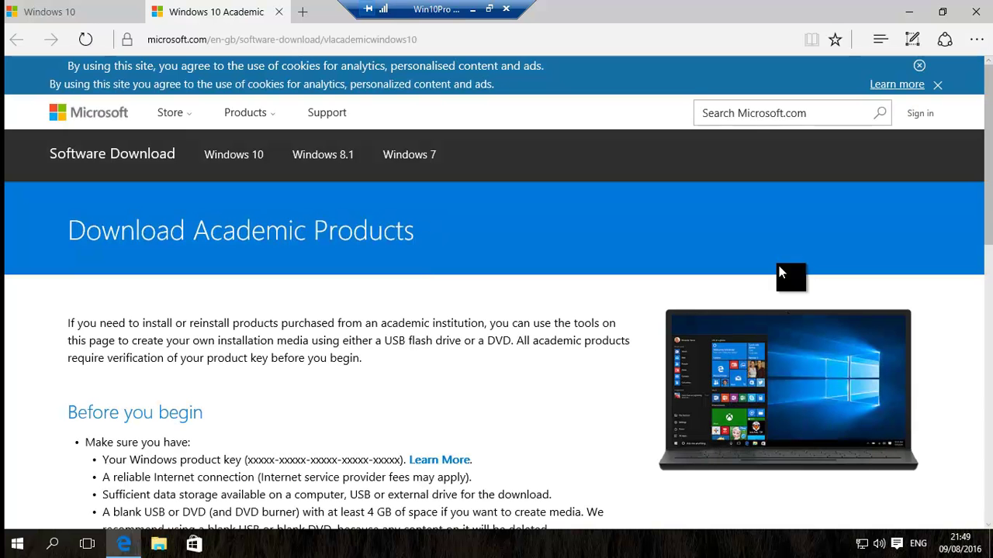
scroll(780, 271, "down", 4)
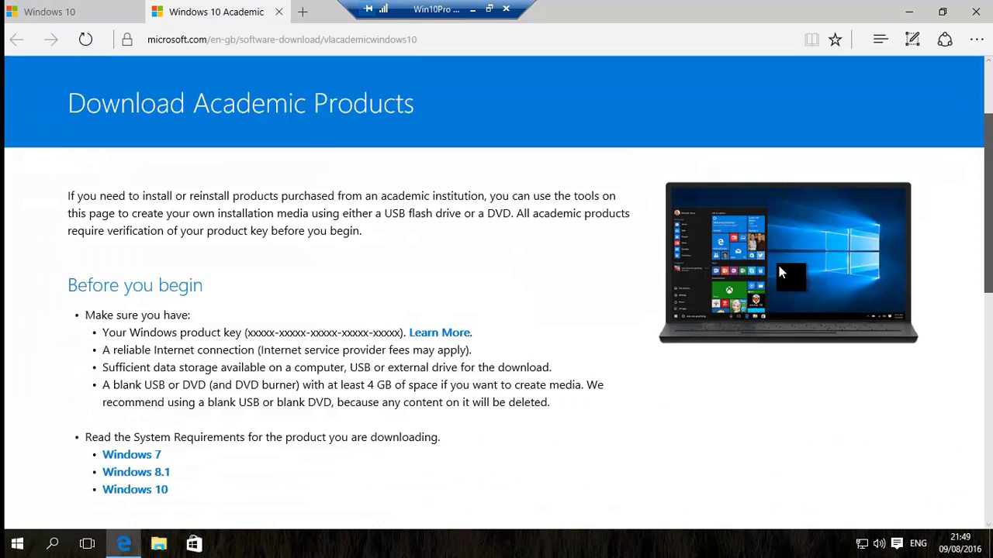
scroll(780, 271, "down", 2)
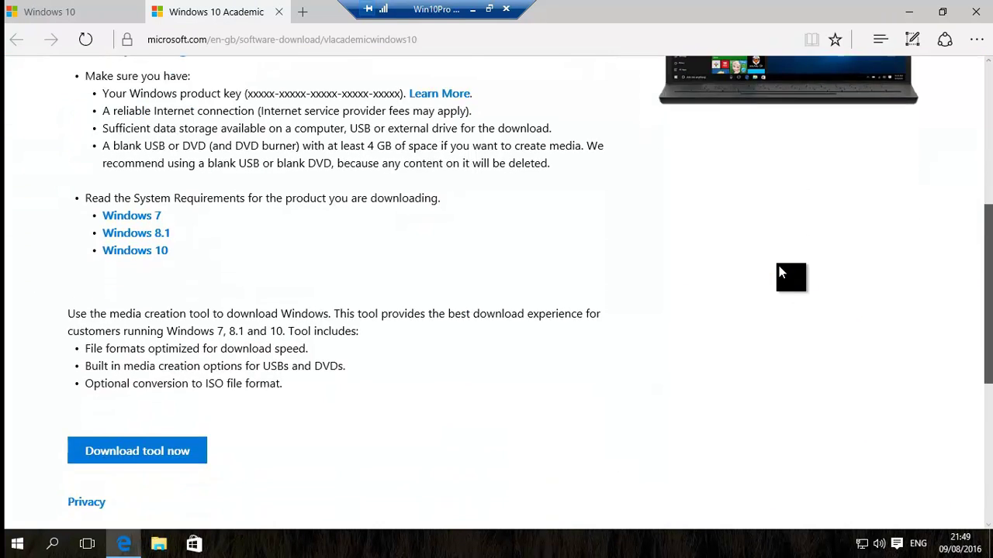